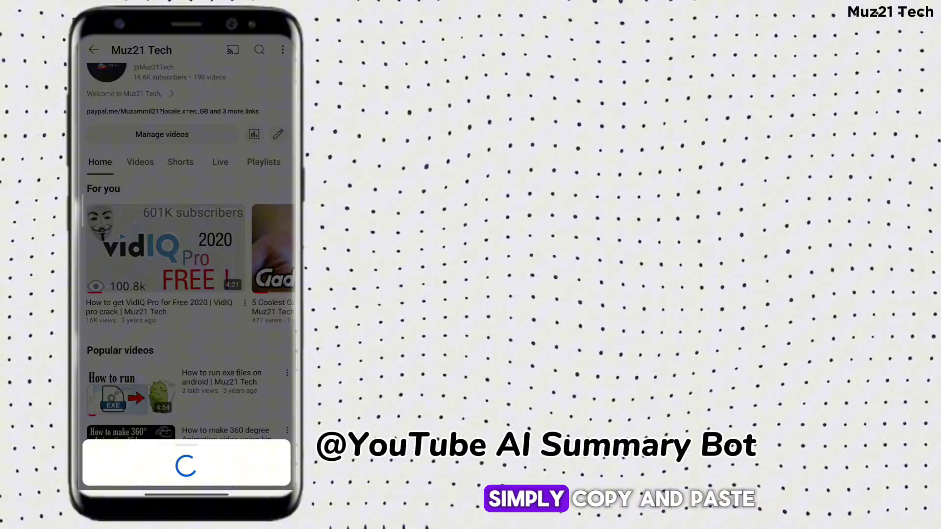
# Copy the YouTube video link, open its AI summary and expand the per-section details.
pyautogui.click(139, 393)
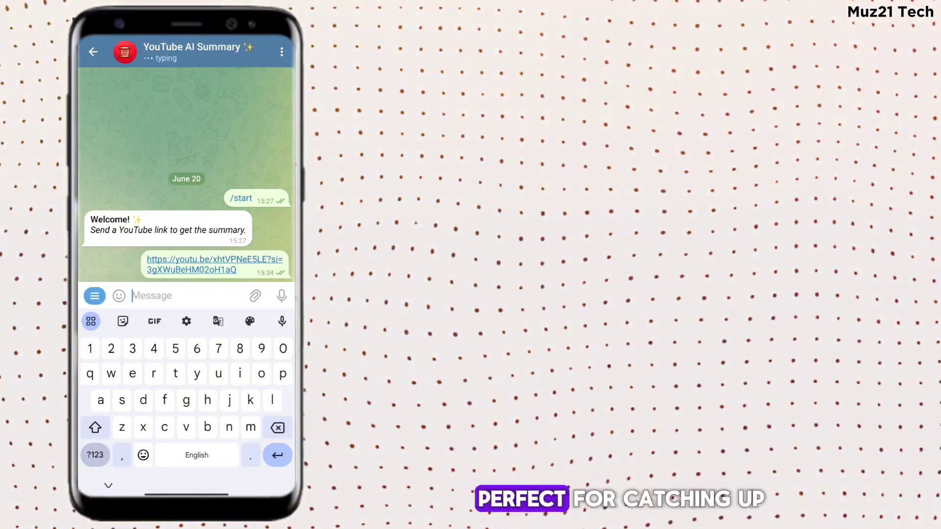
pyautogui.click(171, 254)
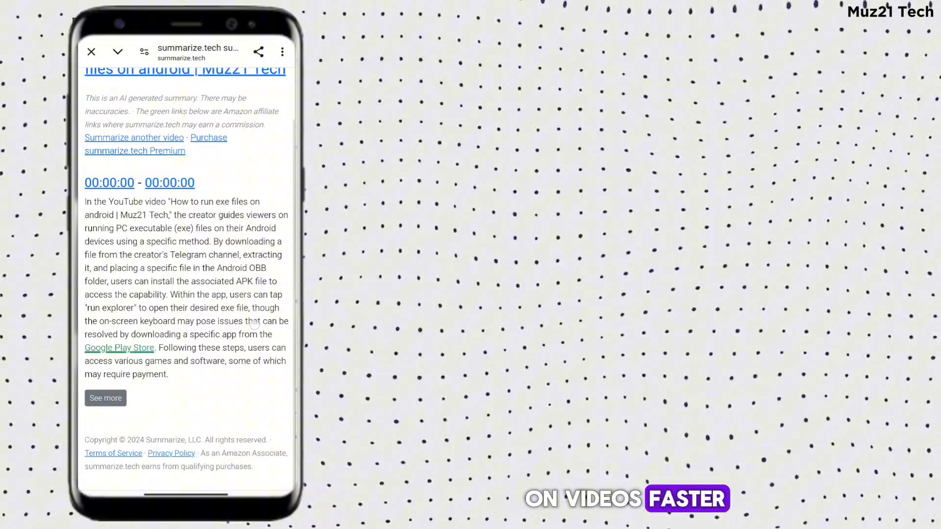
pyautogui.click(110, 398)
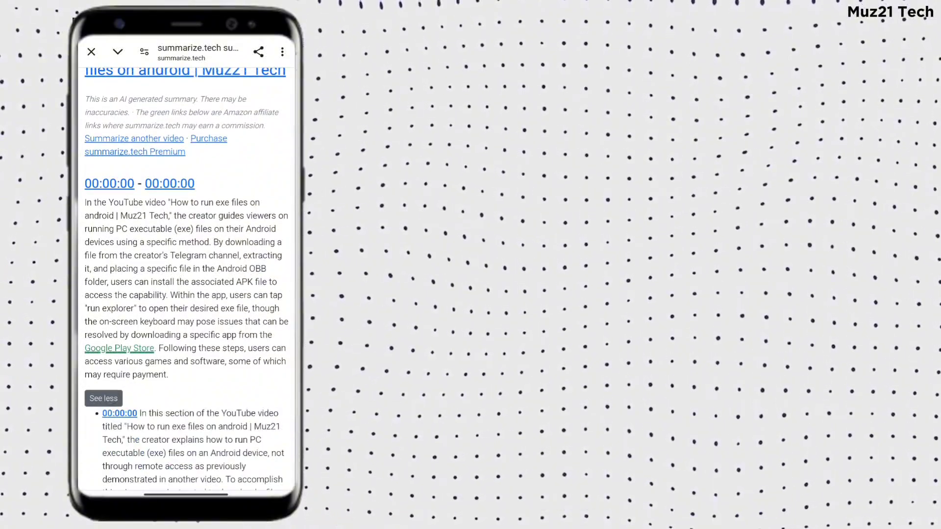
pyautogui.scroll(-5, 187, 265)
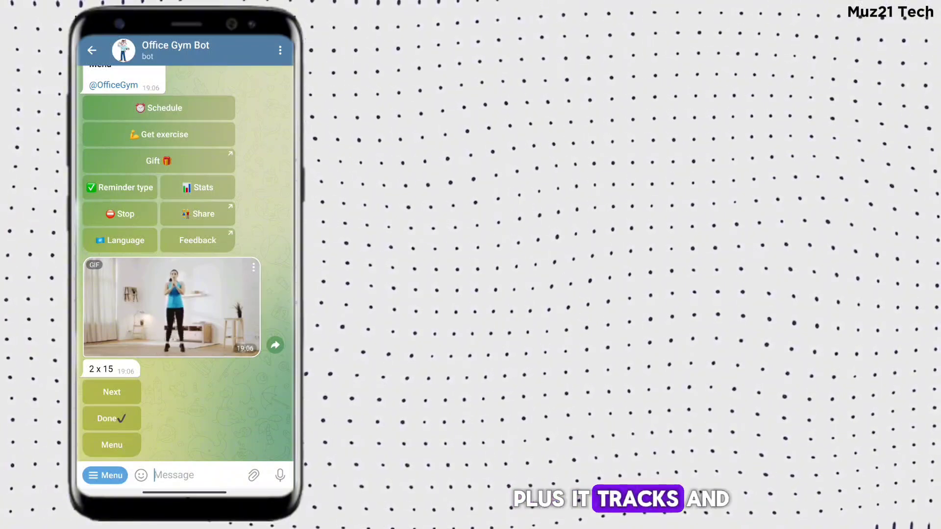
# Watch the exercise demo video full-screen, return to the chat, and advance to the next exercise.
pyautogui.click(168, 298)
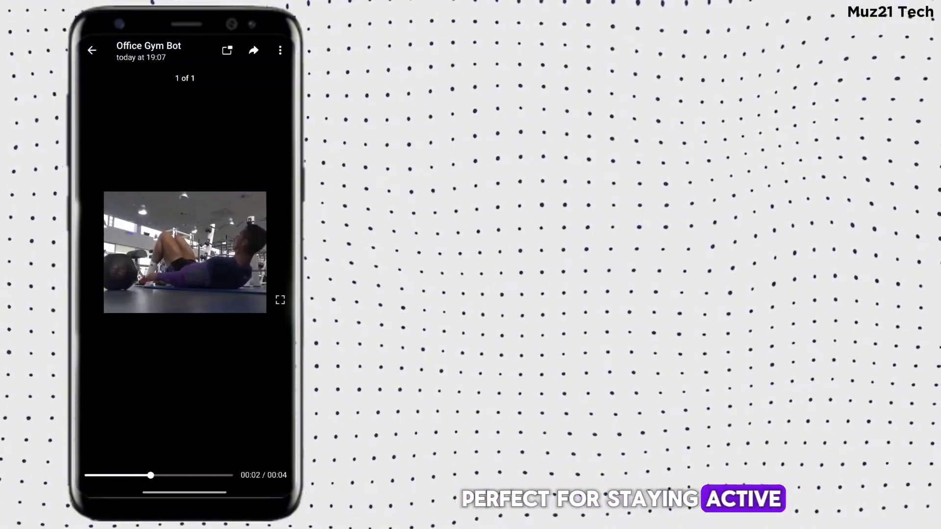
pyautogui.press('Escape')
pyautogui.click(108, 392)
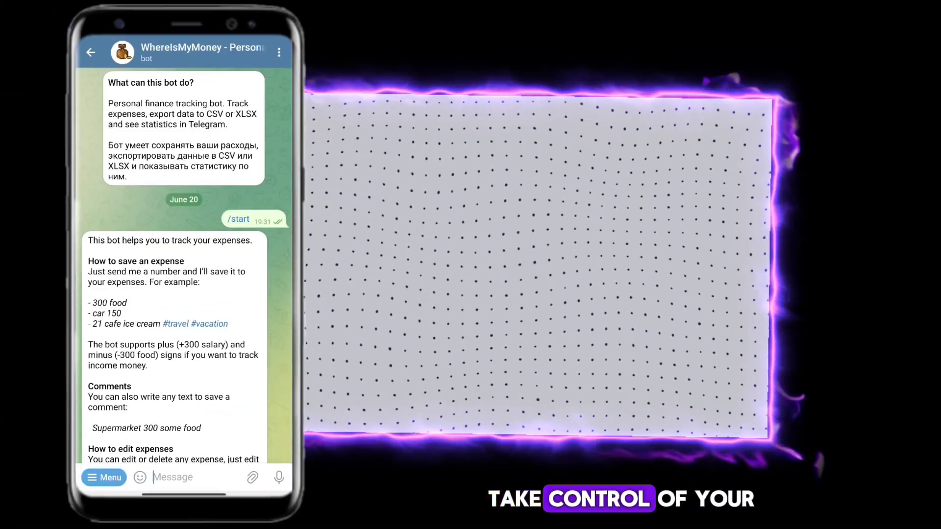
pyautogui.scroll(-5, 187, 275)
# Send '+1000 commission', '-100 petrol' and '-500 service' to the WhereIsMyMoney bot.
pyautogui.click(184, 477)
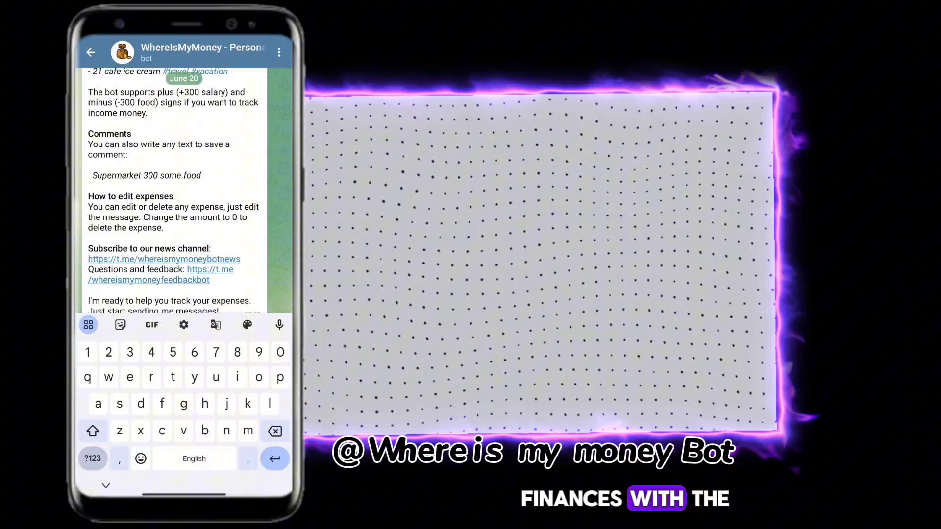
pyautogui.write('1000')
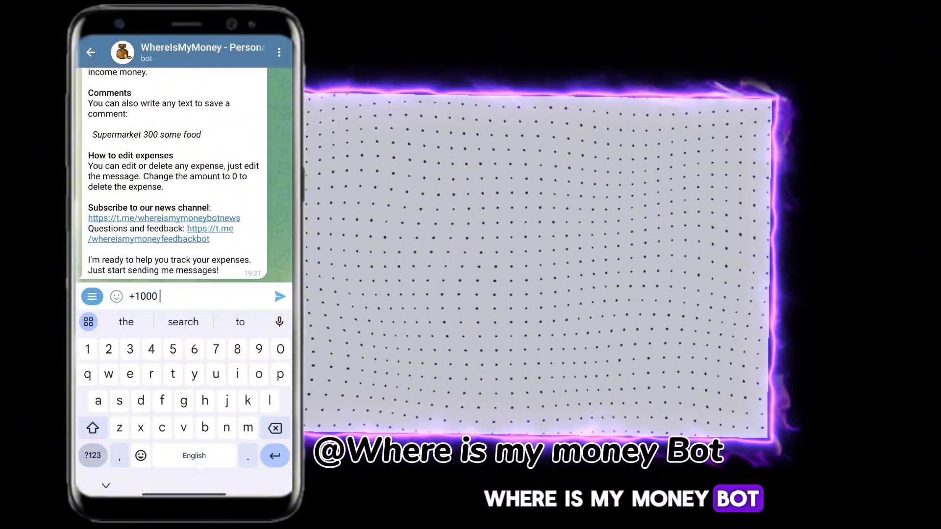
pyautogui.write(' commission')
pyautogui.press('Return')
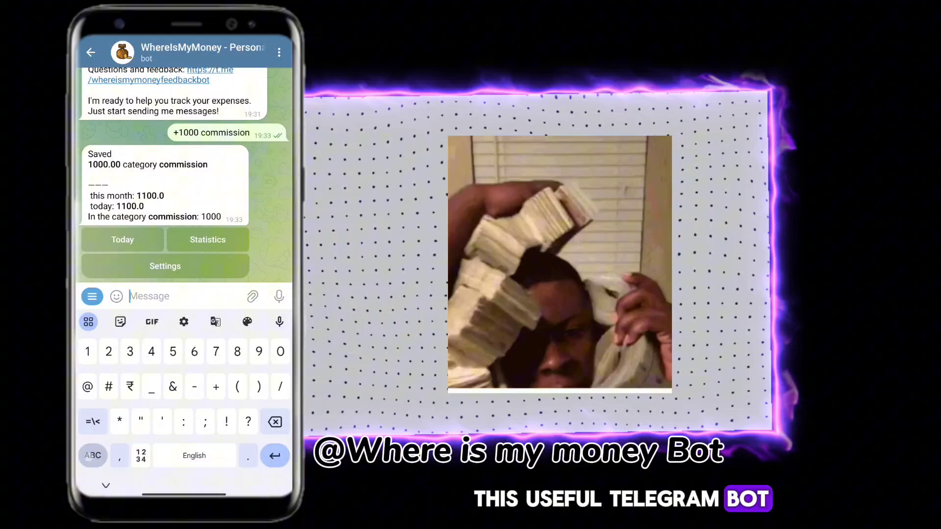
pyautogui.write('-100 petrol')
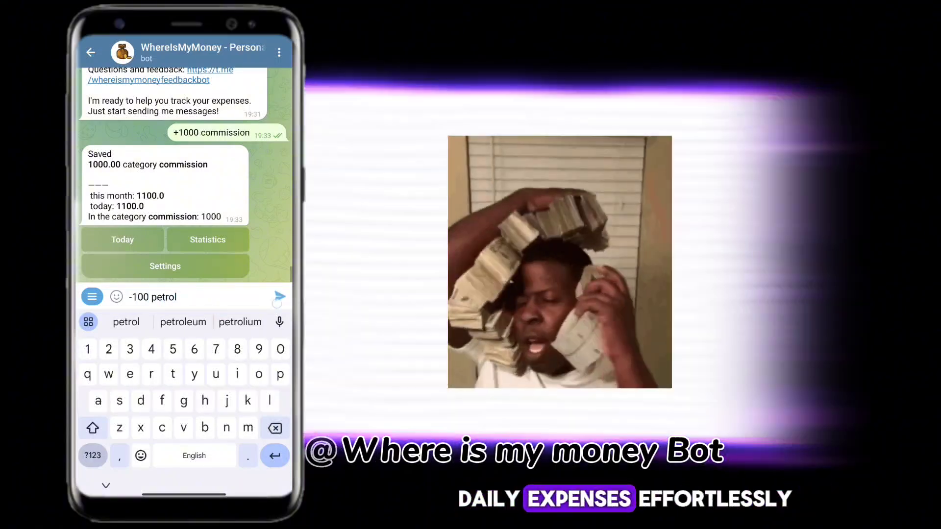
pyautogui.press('Return')
pyautogui.write('500 sr')
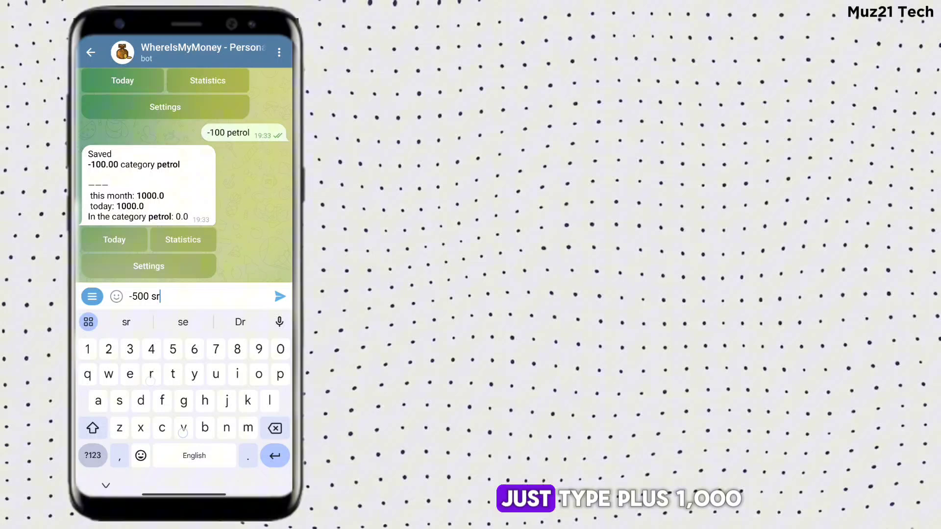
pyautogui.press('Return')
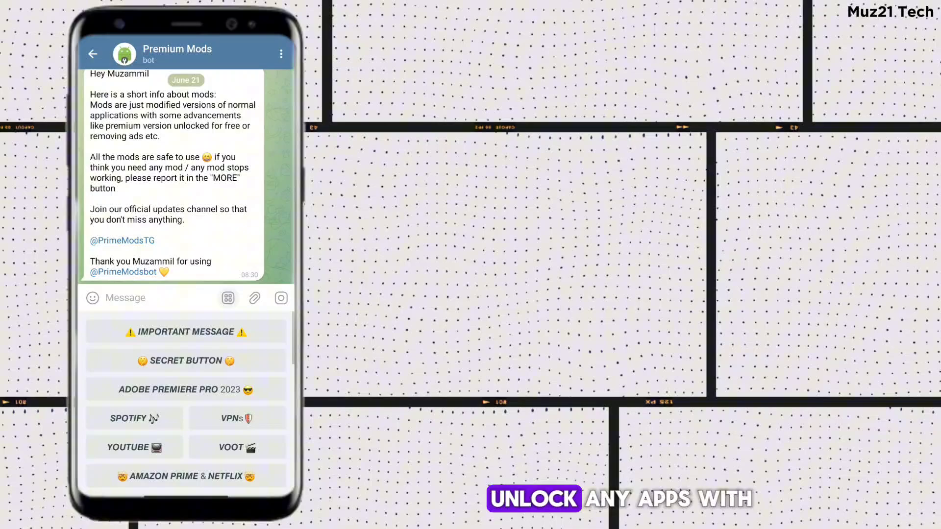
pyautogui.scroll(-3, 186, 397)
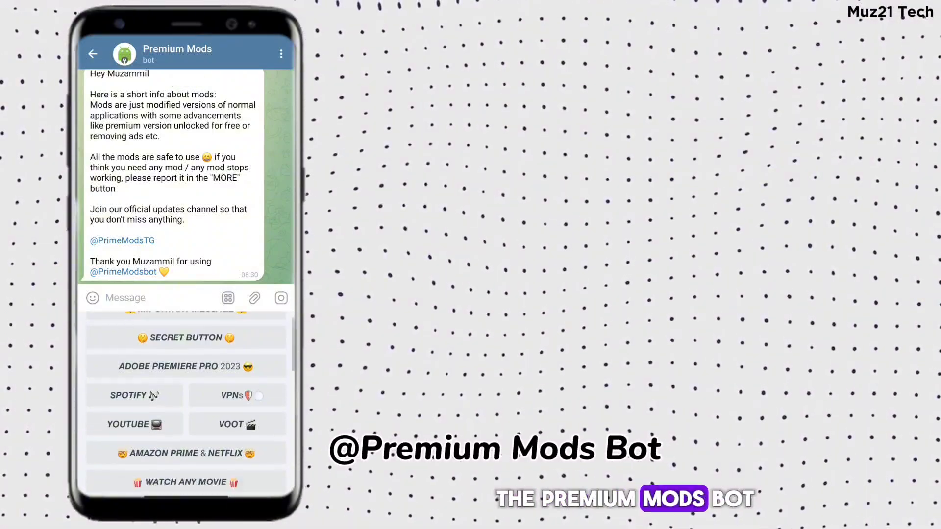
pyautogui.scroll(-3, 186, 397)
pyautogui.scroll(-3, 187, 397)
pyautogui.scroll(-3, 187, 397)
pyautogui.scroll(-3, 187, 397)
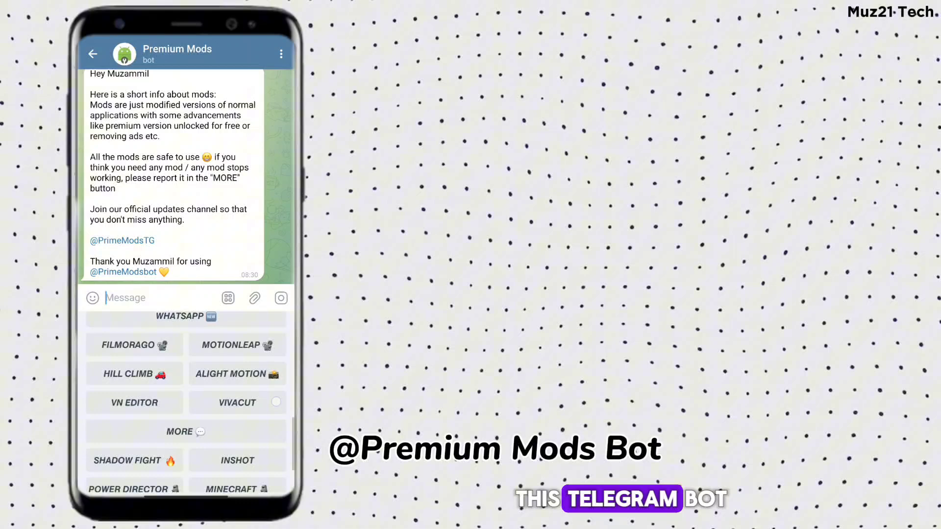
pyautogui.scroll(-3, 186, 397)
pyautogui.scroll(3, 186, 397)
pyautogui.scroll(3, 187, 397)
pyautogui.scroll(1, 186, 397)
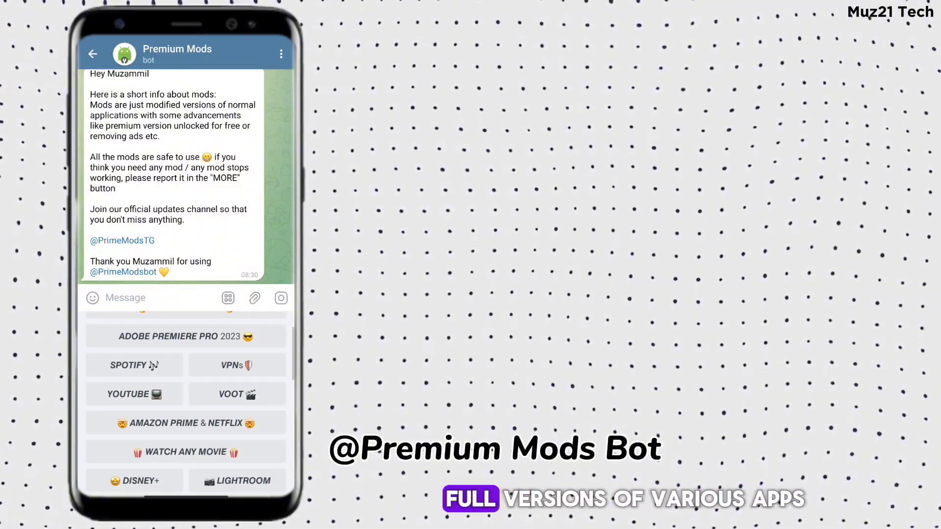
pyautogui.scroll(2, 186, 396)
# Pick ADOBE PREMIERE PRO 2023, YOUTUBE and KINMASTER from the Premium Mods bot keyboard.
pyautogui.click(186, 388)
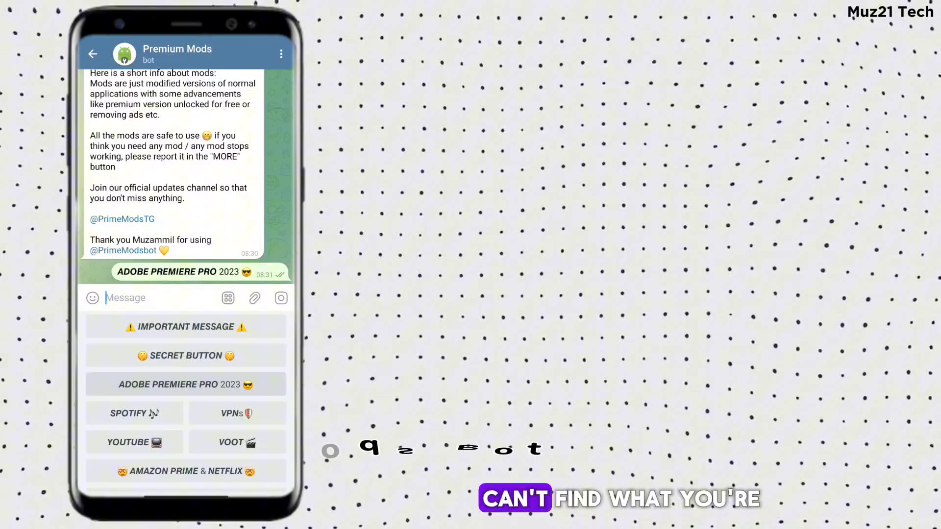
pyautogui.scroll(-2, 187, 397)
pyautogui.click(134, 388)
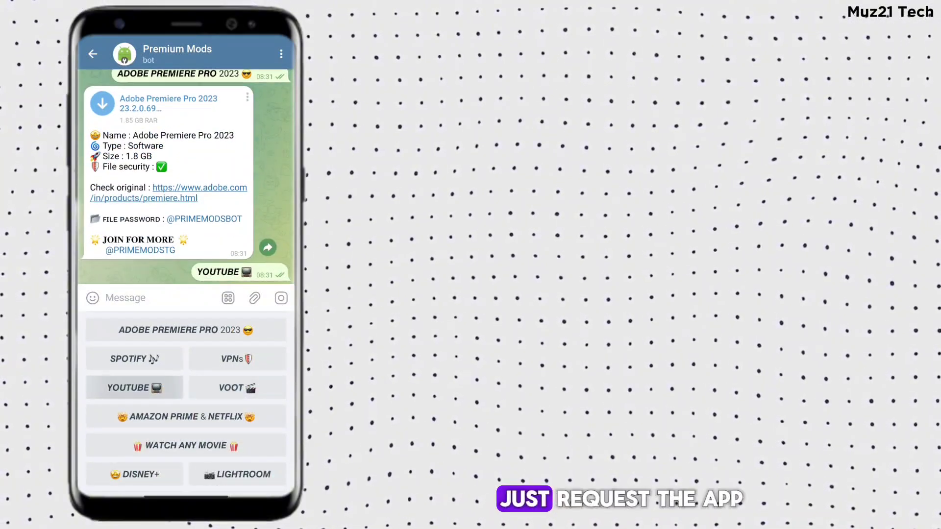
pyautogui.scroll(-3, 185, 397)
pyautogui.click(237, 386)
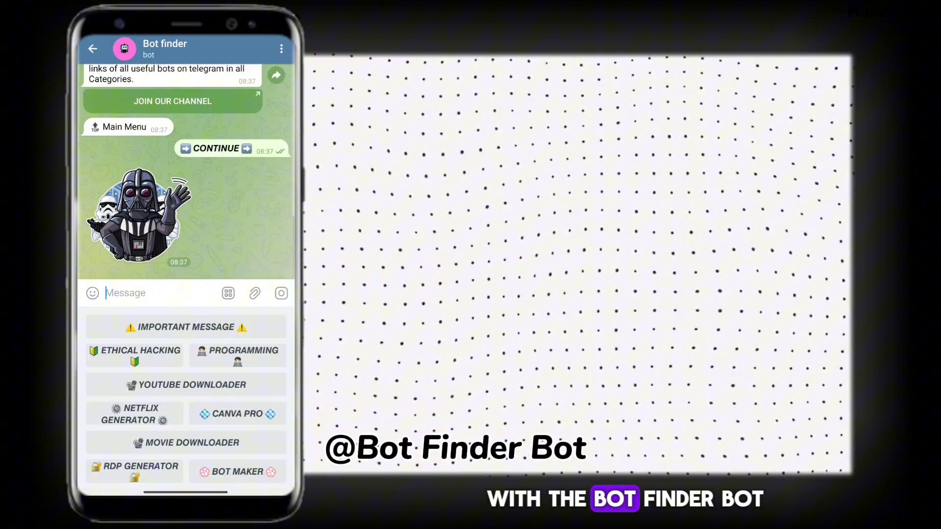
pyautogui.scroll(-1, 185, 397)
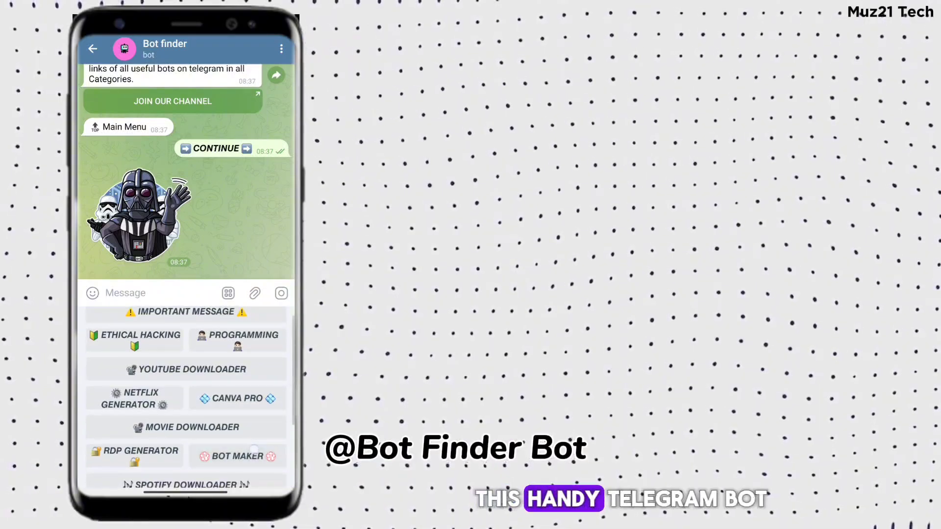
pyautogui.scroll(-3, 185, 397)
pyautogui.scroll(5, 186, 397)
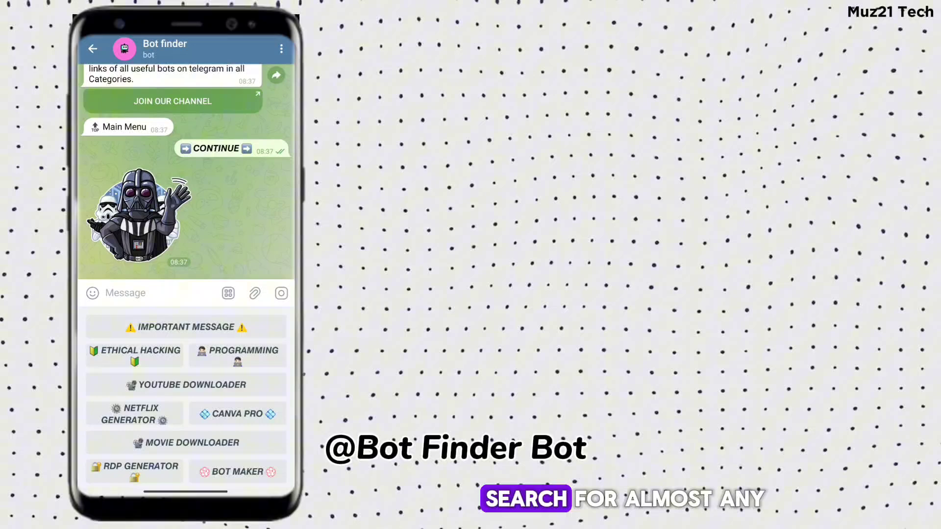
# Choose ETHICAL HACKING, PROGRAMMING and YOUTUBE DOWNLOADER from Bot finder's keyboard.
pyautogui.click(136, 350)
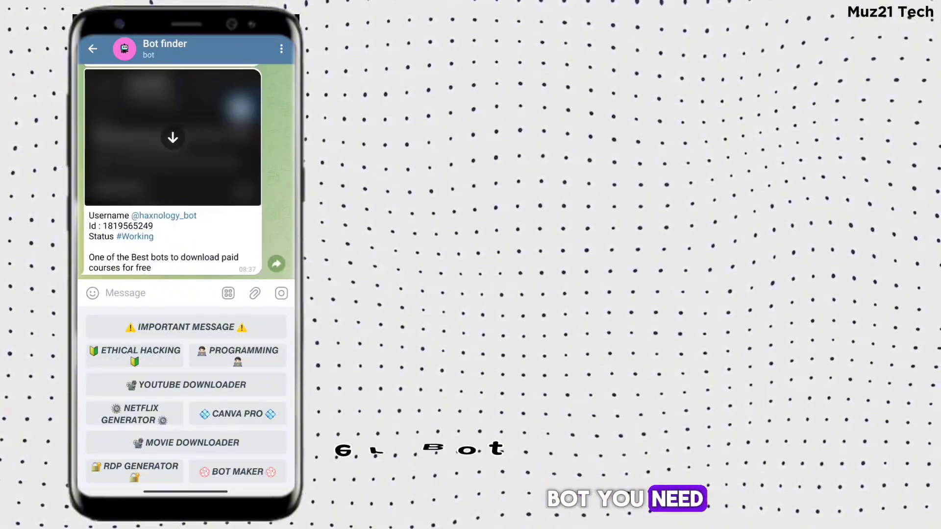
pyautogui.click(238, 351)
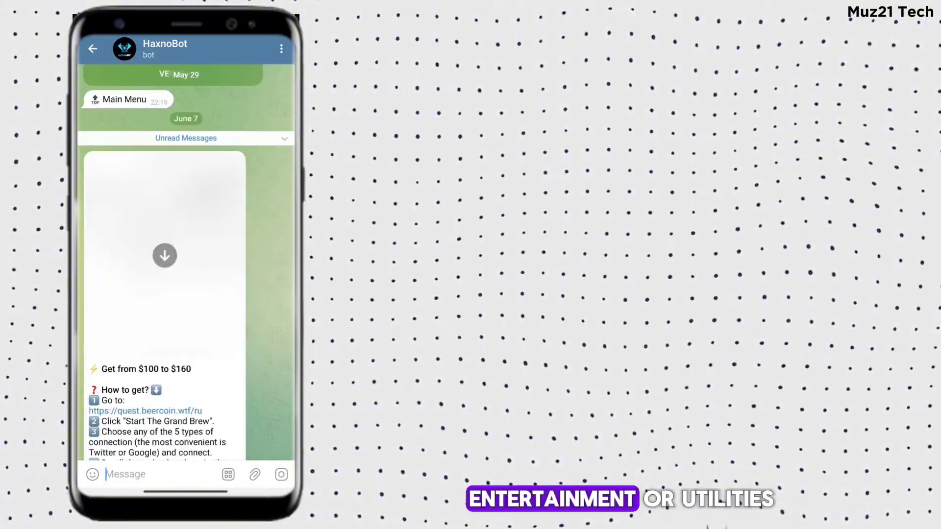
pyautogui.scroll(-2, 186, 294)
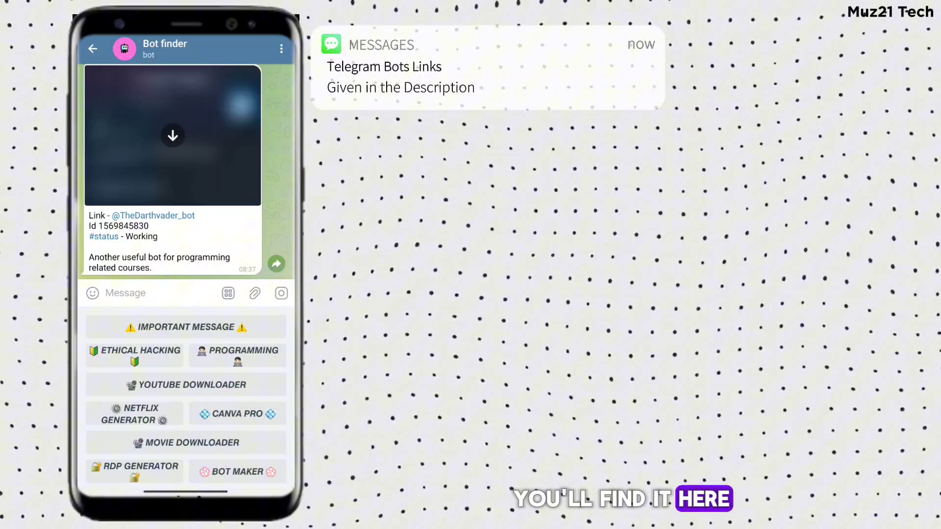
pyautogui.scroll(2, 173, 170)
pyautogui.scroll(-2, 173, 170)
pyautogui.click(193, 385)
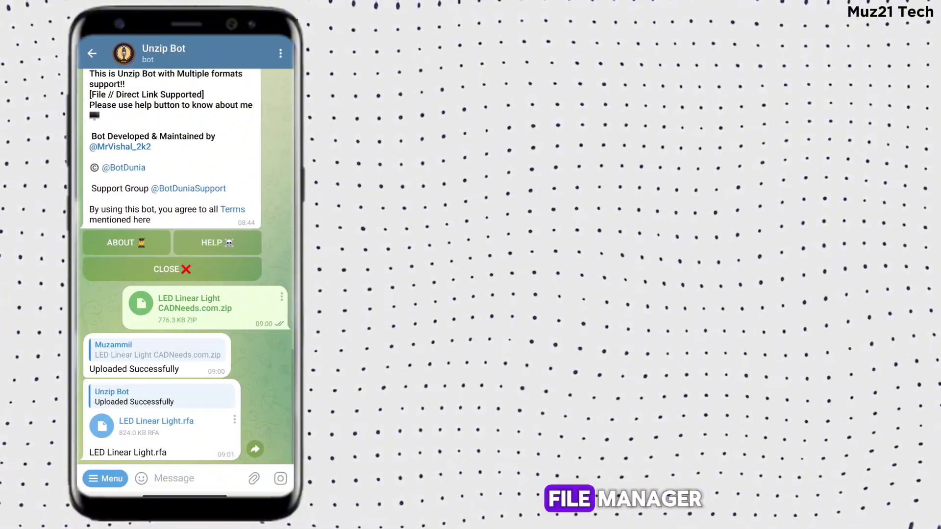
# Save the extracted LED Linear Light.rfa file to Downloads from its long-press menu.
pyautogui.click(168, 421)
pyautogui.click(203, 311)
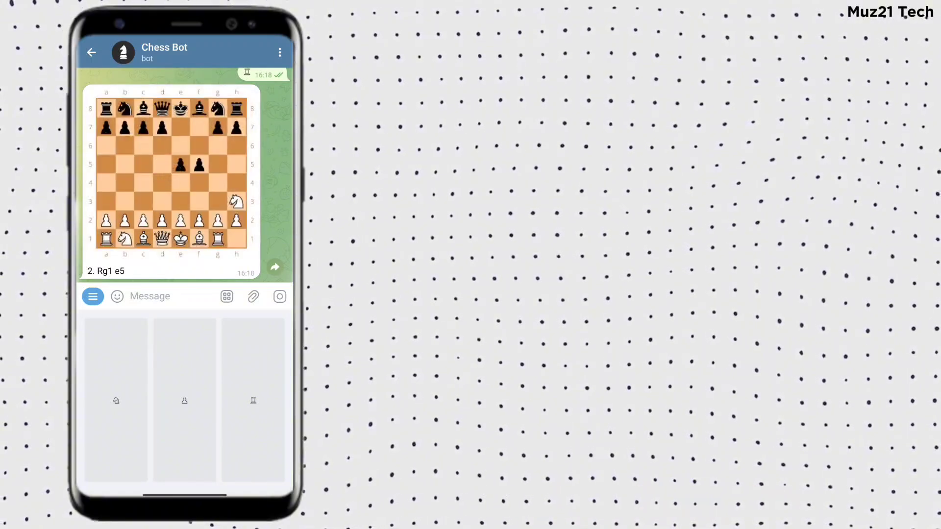
pyautogui.click(258, 431)
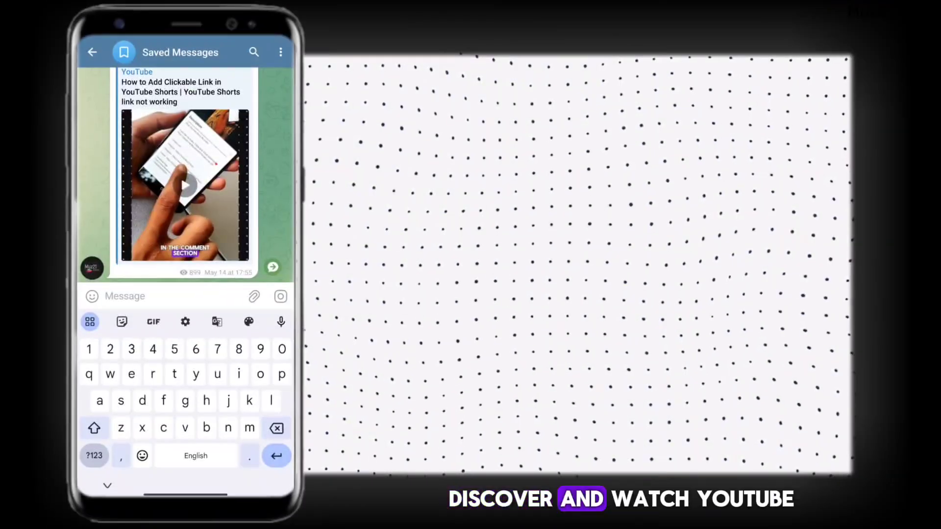
pyautogui.write('@vid muz')
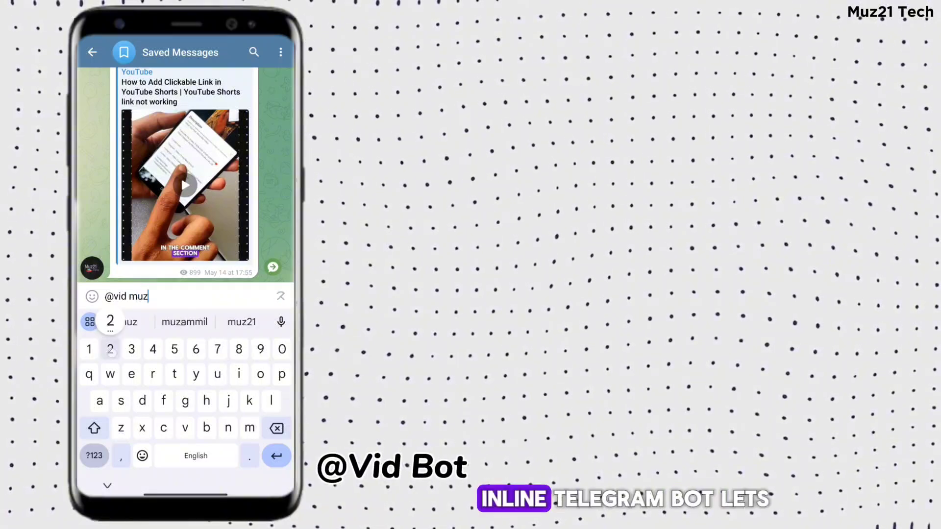
pyautogui.write('21 tech')
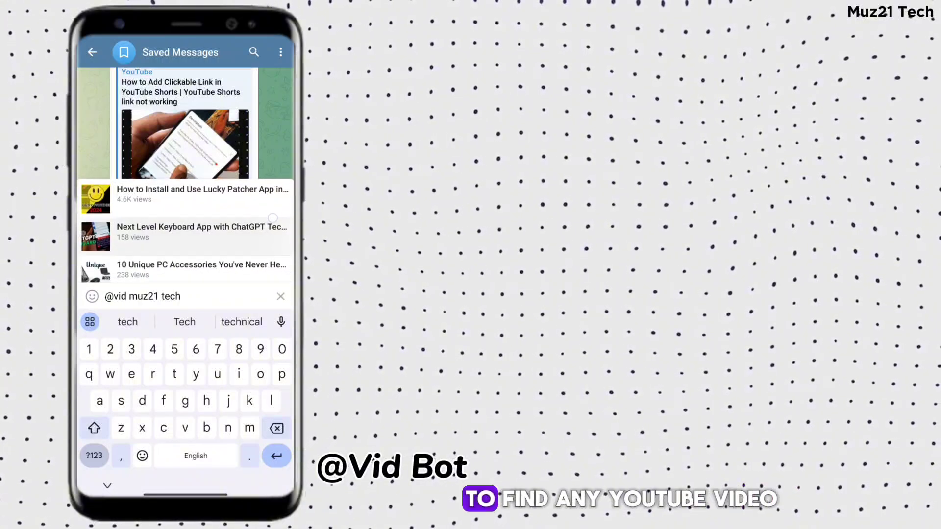
pyautogui.scroll(3, 184, 221)
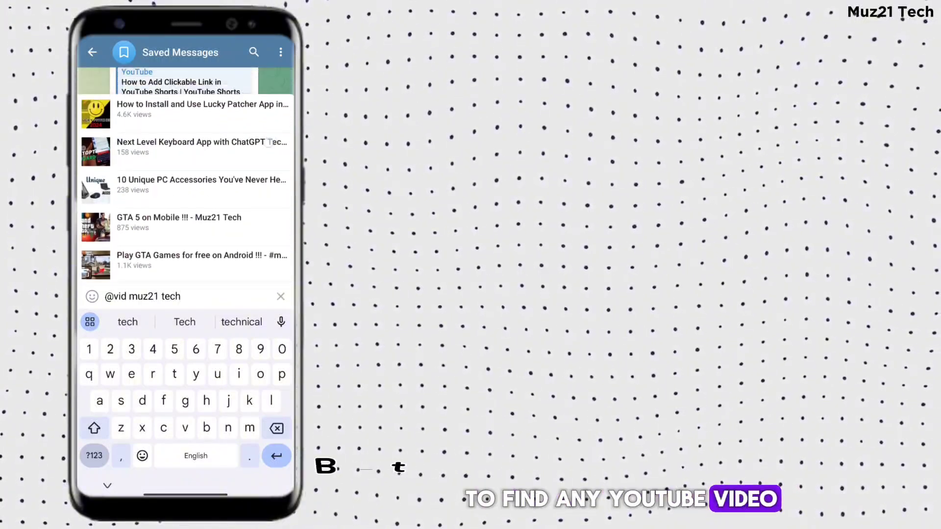
pyautogui.click(265, 174)
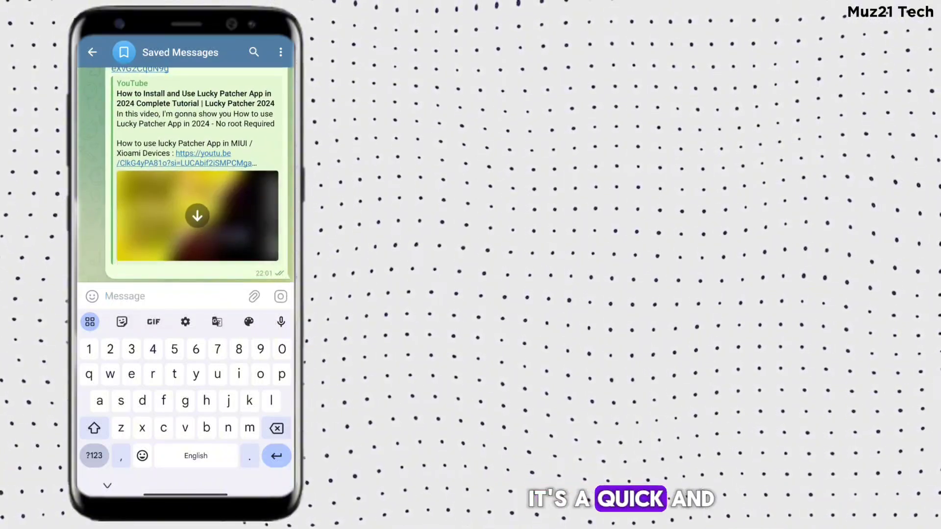
pyautogui.press('Escape')
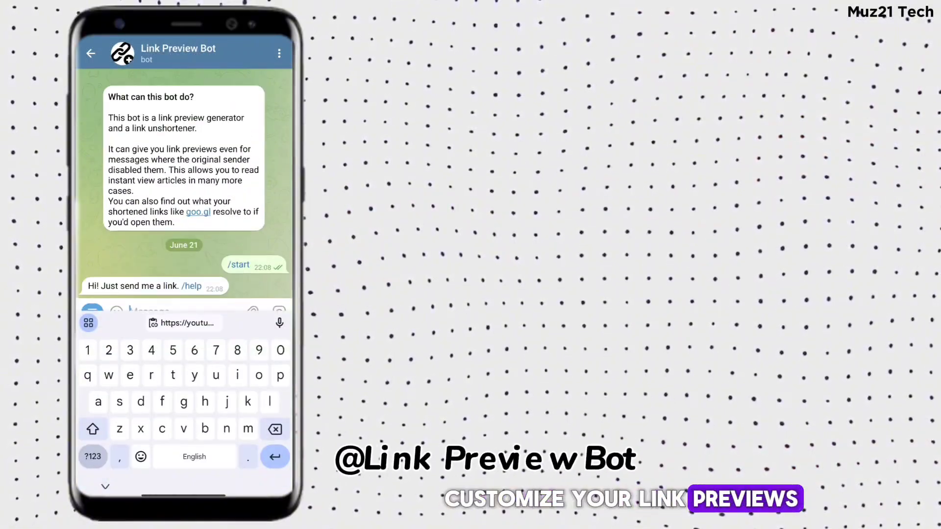
# Send the GTA 5 YouTube link and set its preview to small media with resolved redirects.
pyautogui.click(187, 320)
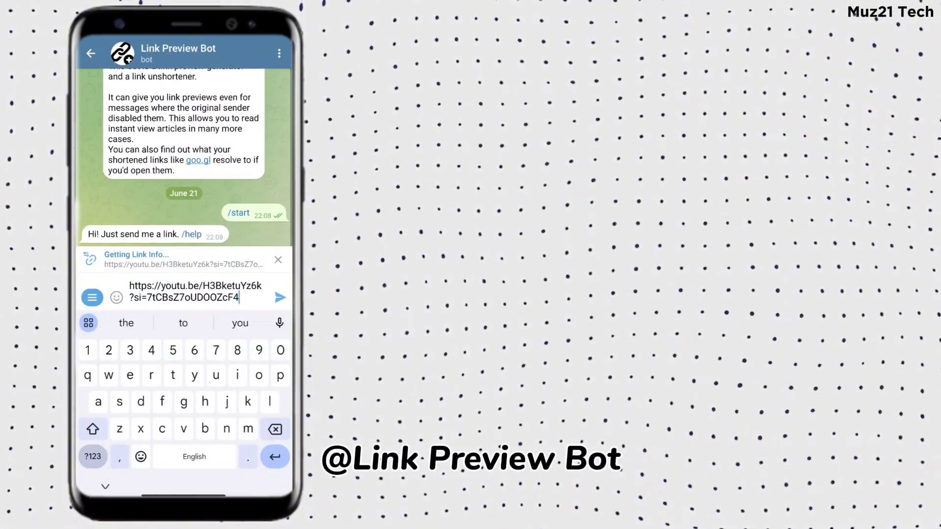
pyautogui.click(279, 297)
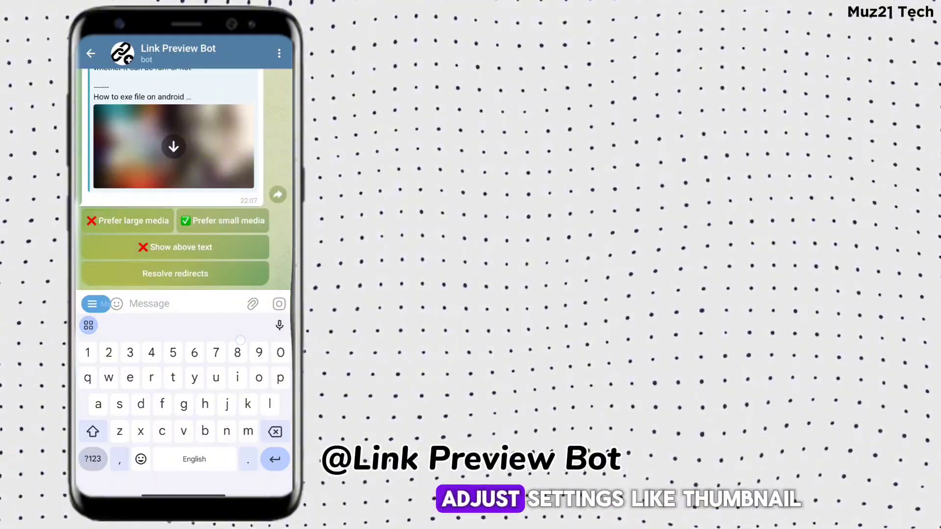
pyautogui.click(126, 395)
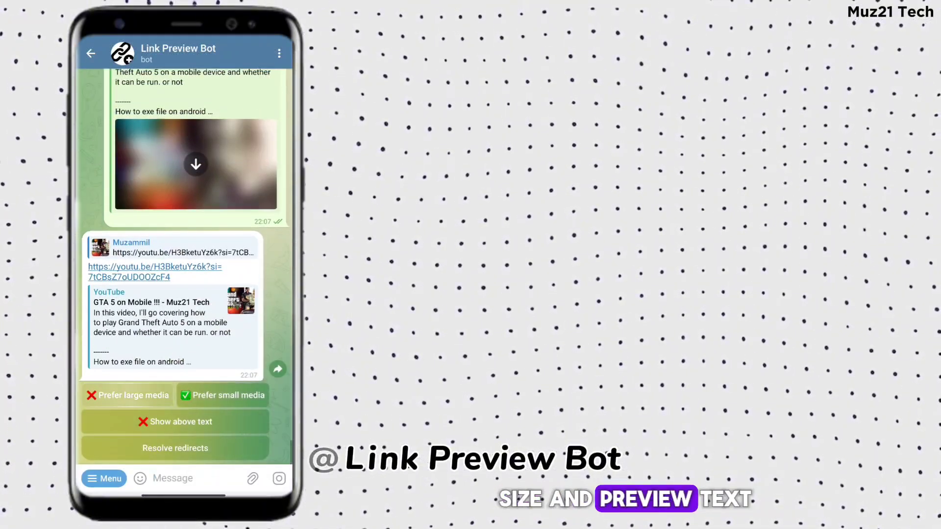
pyautogui.click(228, 394)
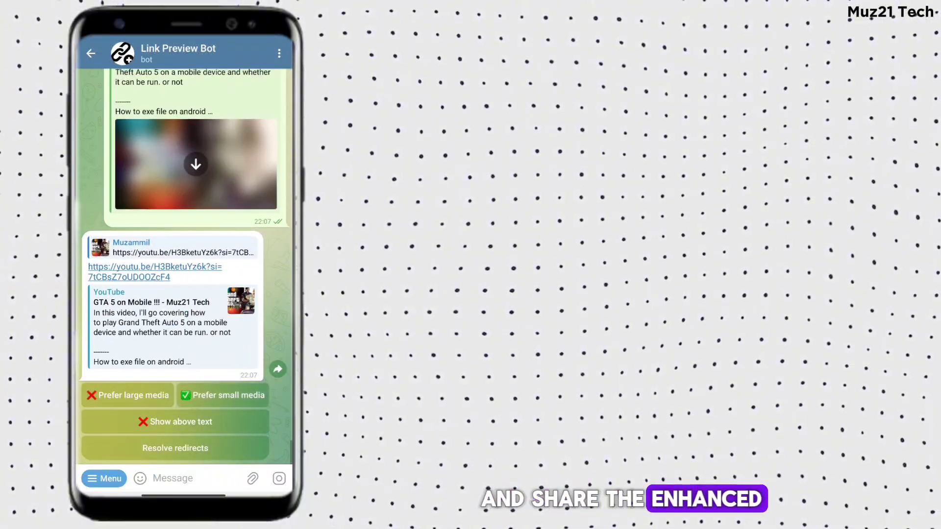
pyautogui.click(174, 421)
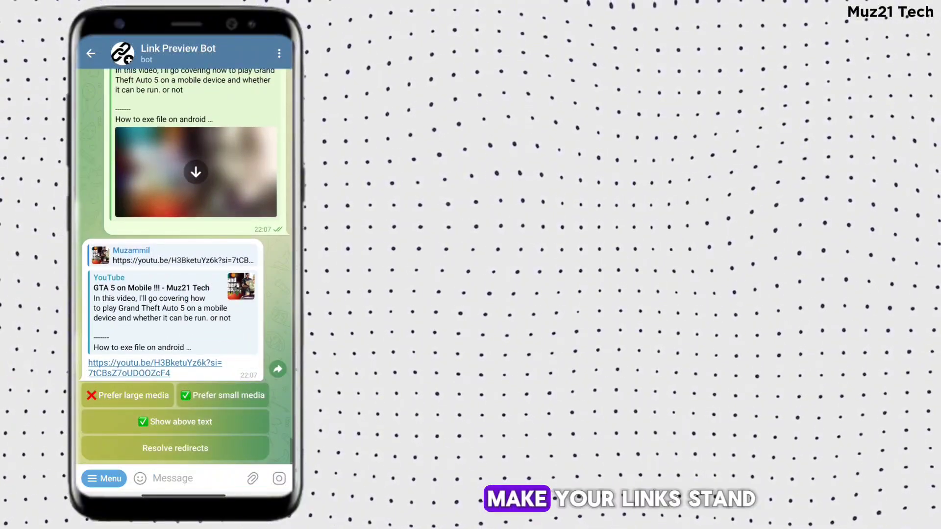
pyautogui.click(221, 450)
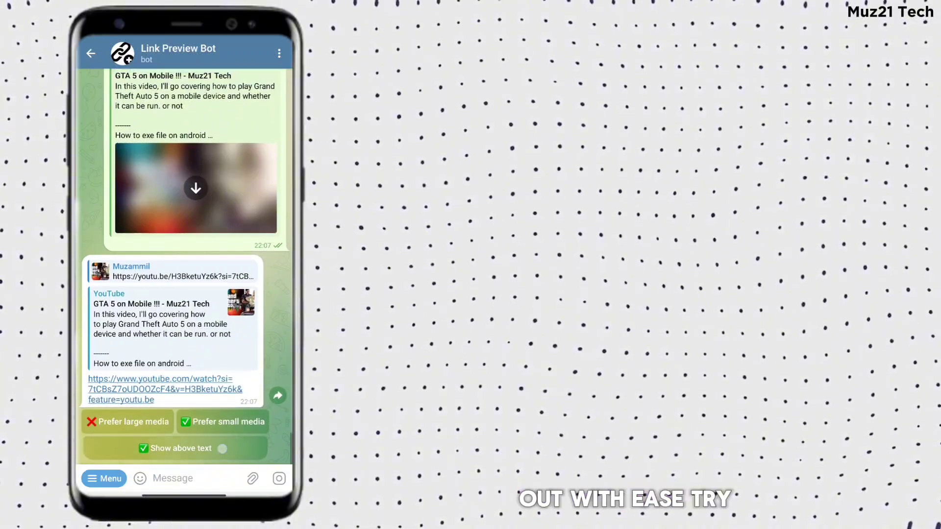
pyautogui.click(222, 449)
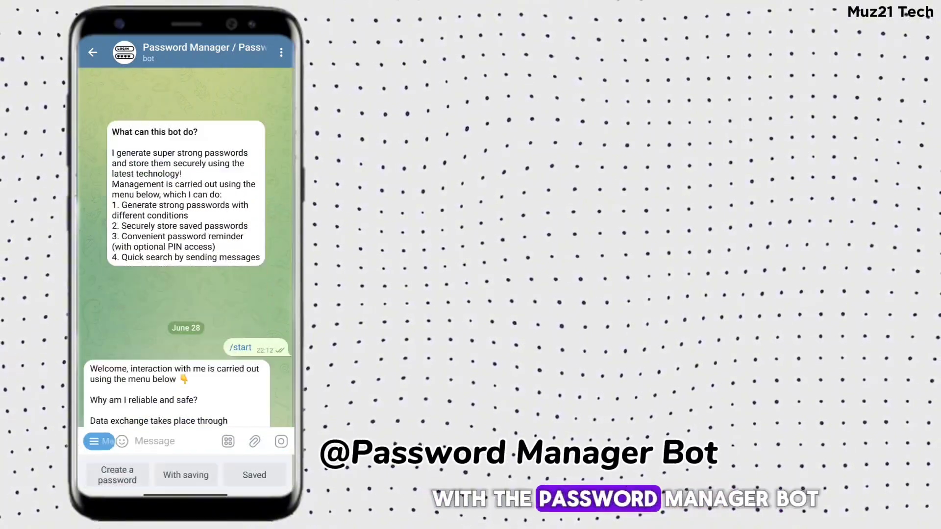
# Start a saved password entry named Instagram with login Muz21Tech.
pyautogui.click(186, 442)
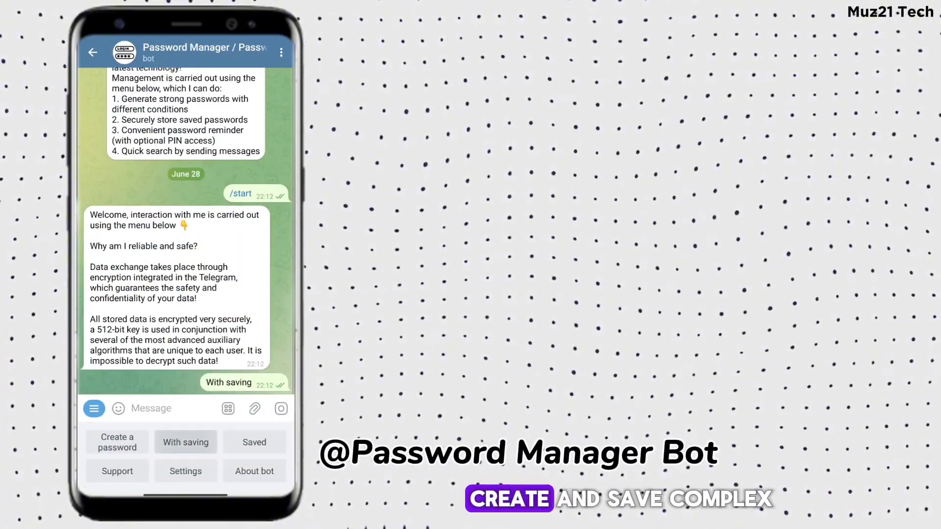
pyautogui.click(151, 408)
pyautogui.write('In')
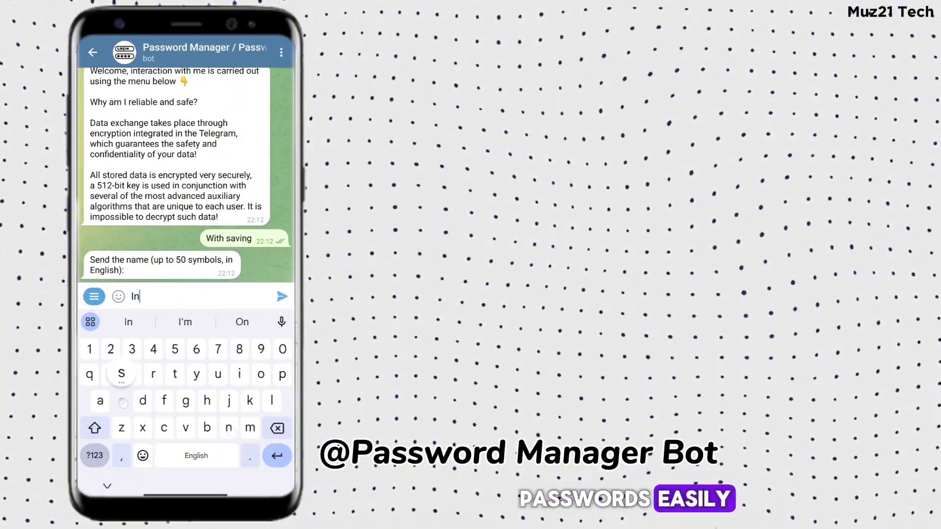
pyautogui.write('stagram')
pyautogui.press('Return')
pyautogui.write('Muz21Te')
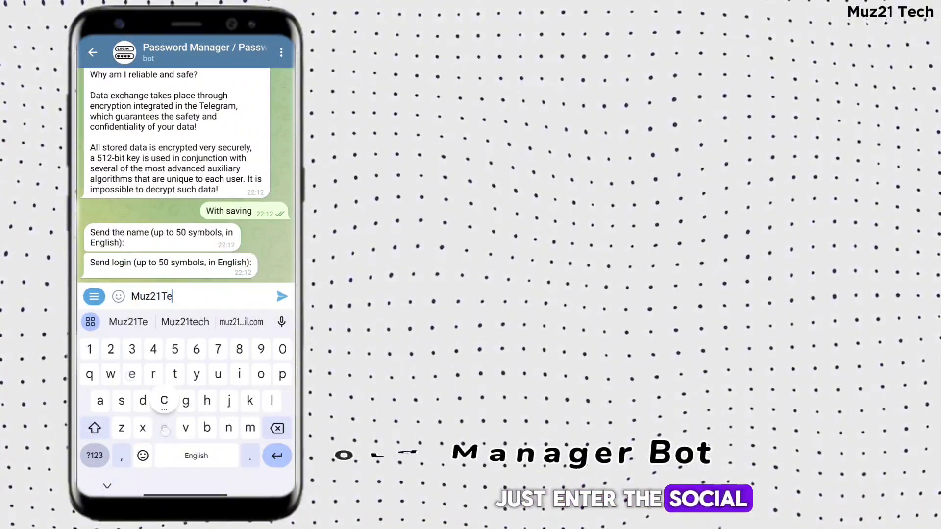
pyautogui.write('ch')
pyautogui.press('Return')
# Auto-generate the password, toggling special symbols, save it and view the Instagram entry.
pyautogui.click(127, 352)
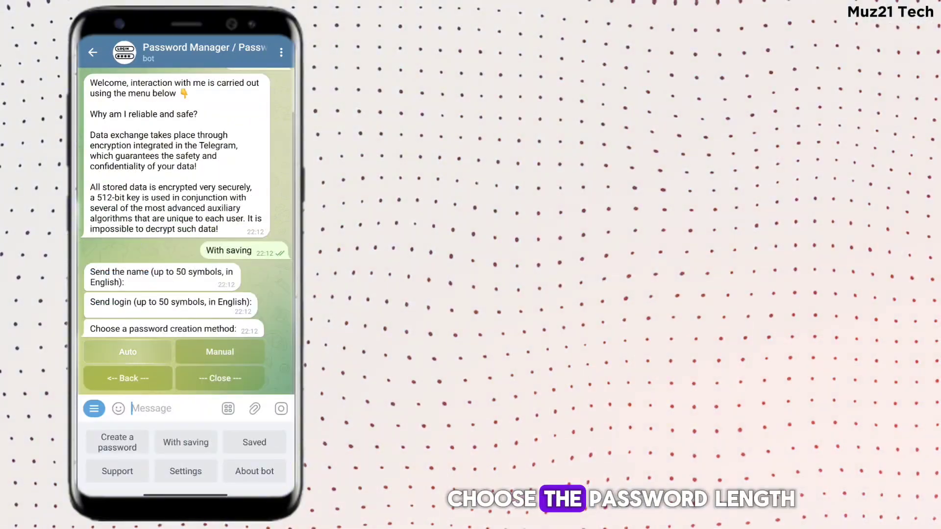
pyautogui.click(209, 352)
pyautogui.click(97, 351)
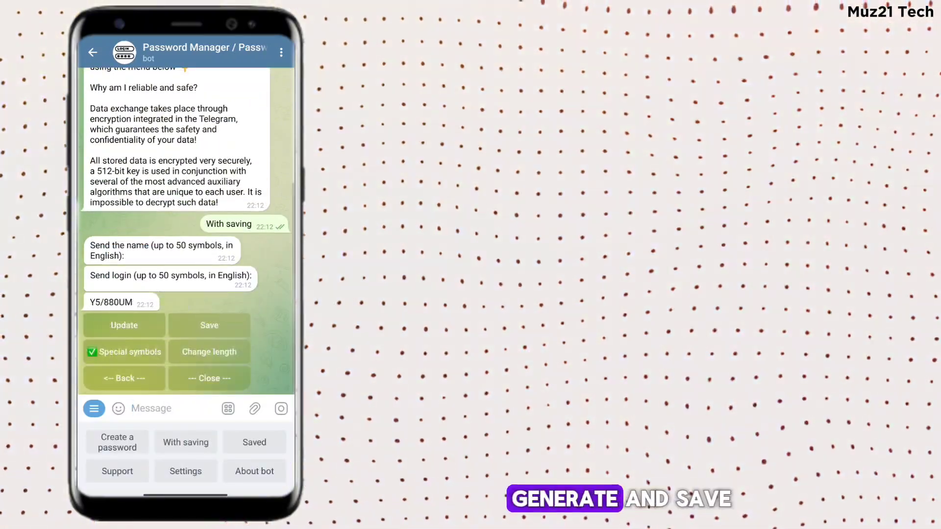
pyautogui.click(124, 325)
pyautogui.click(138, 352)
pyautogui.click(124, 325)
pyautogui.click(127, 352)
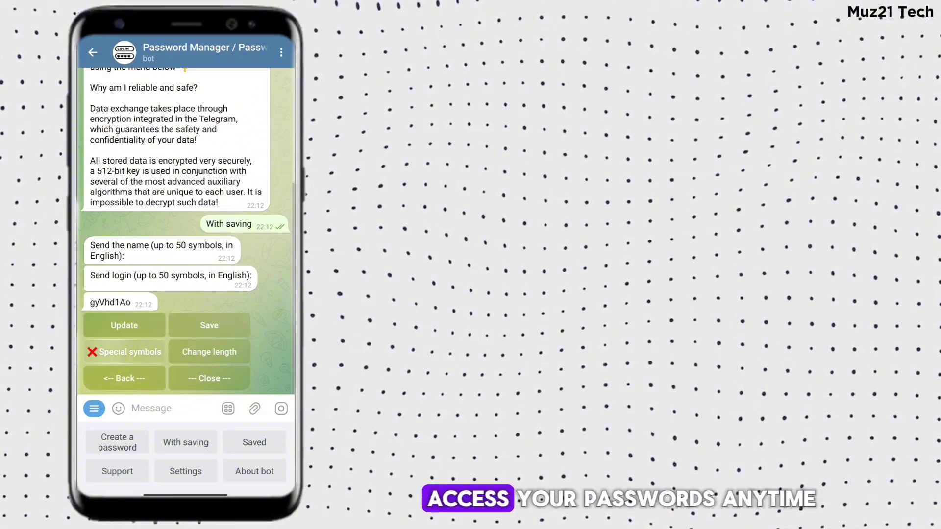
pyautogui.click(125, 325)
pyautogui.click(208, 325)
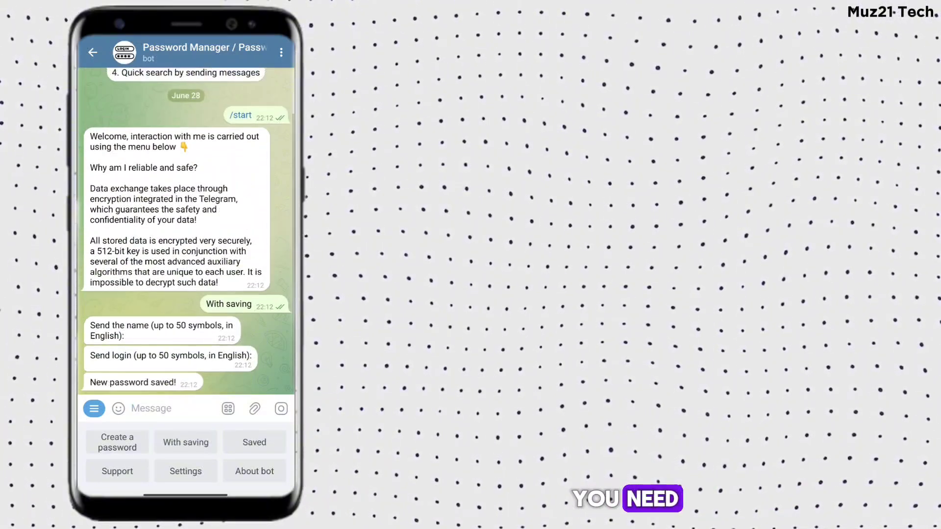
pyautogui.click(254, 441)
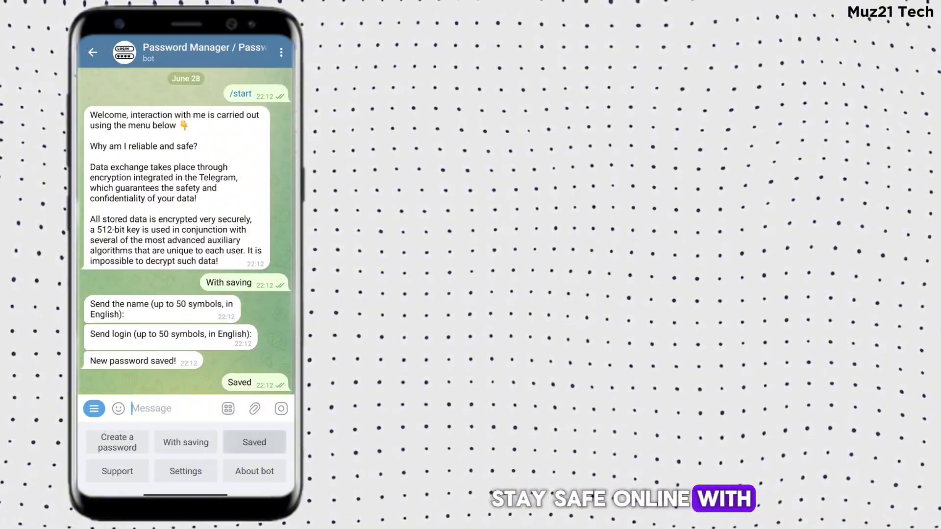
pyautogui.click(149, 352)
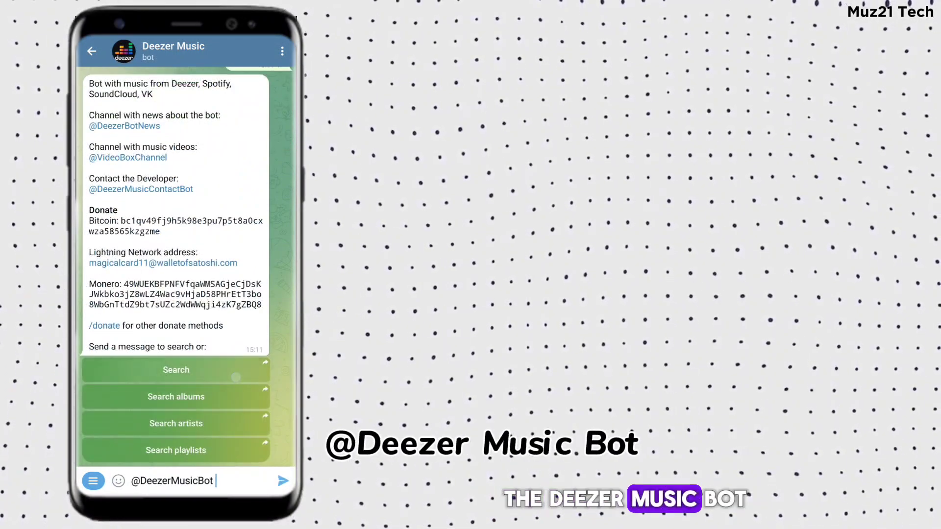
pyautogui.click(213, 481)
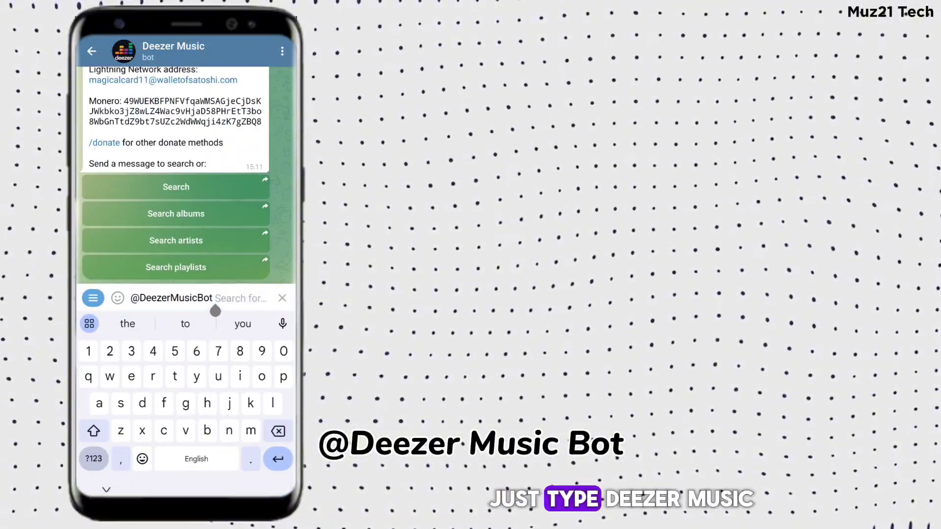
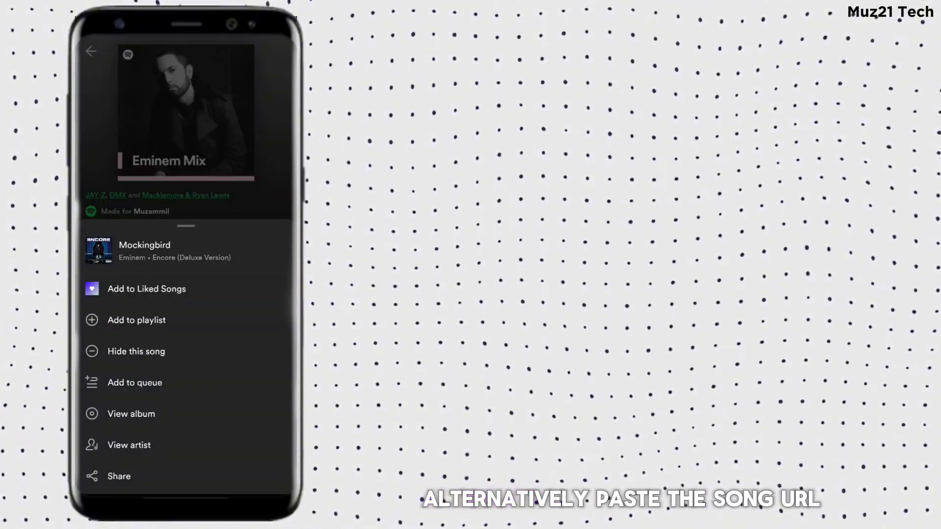
pyautogui.click(145, 480)
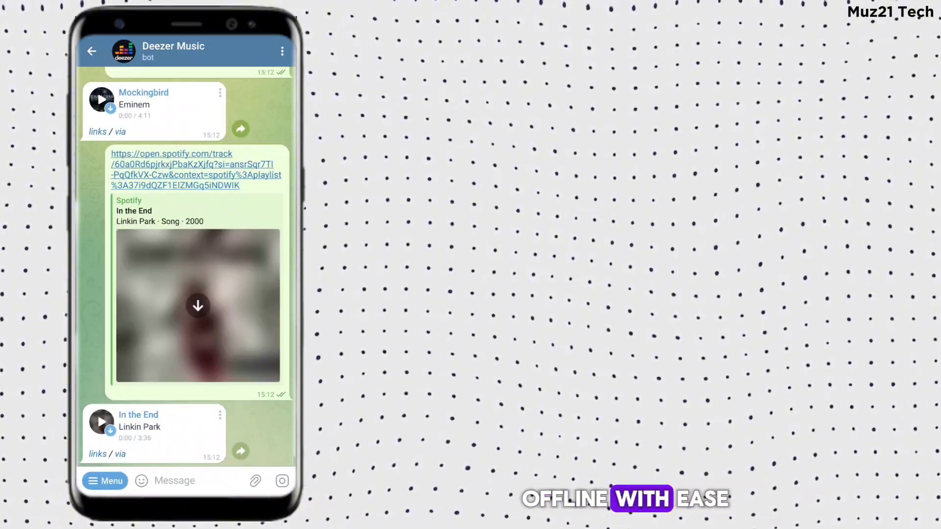
pyautogui.click(102, 422)
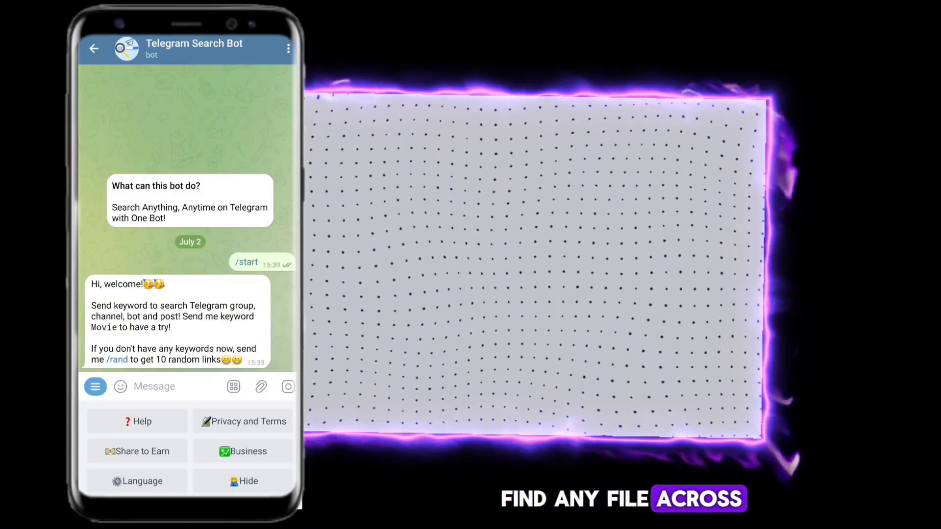
# Send 'Need for speed movie' to the search bot and filter the results to films.
pyautogui.click(155, 386)
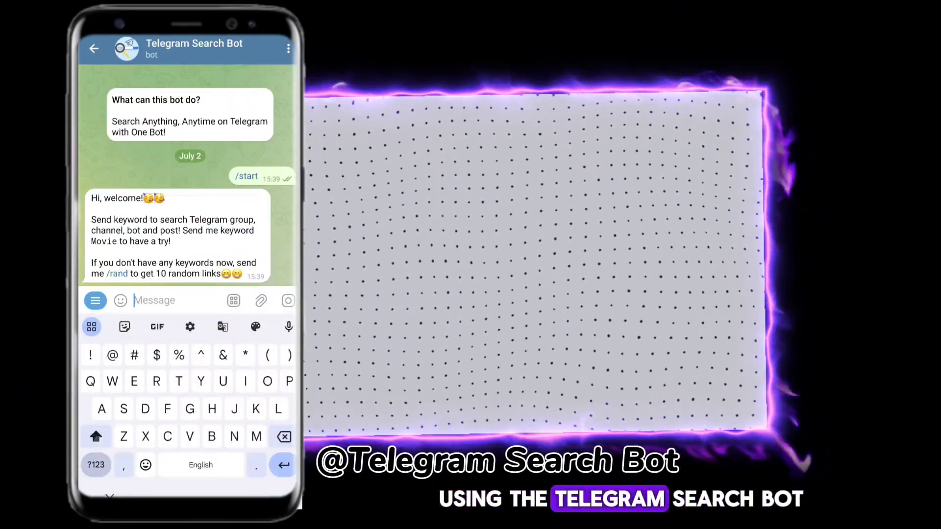
pyautogui.write('Need for speed movie')
pyautogui.click(288, 300)
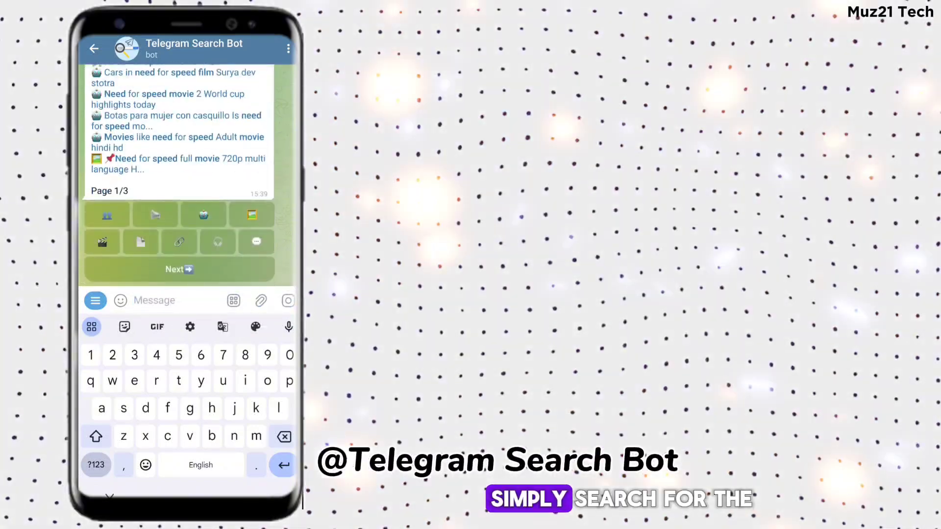
pyautogui.click(231, 301)
pyautogui.click(155, 300)
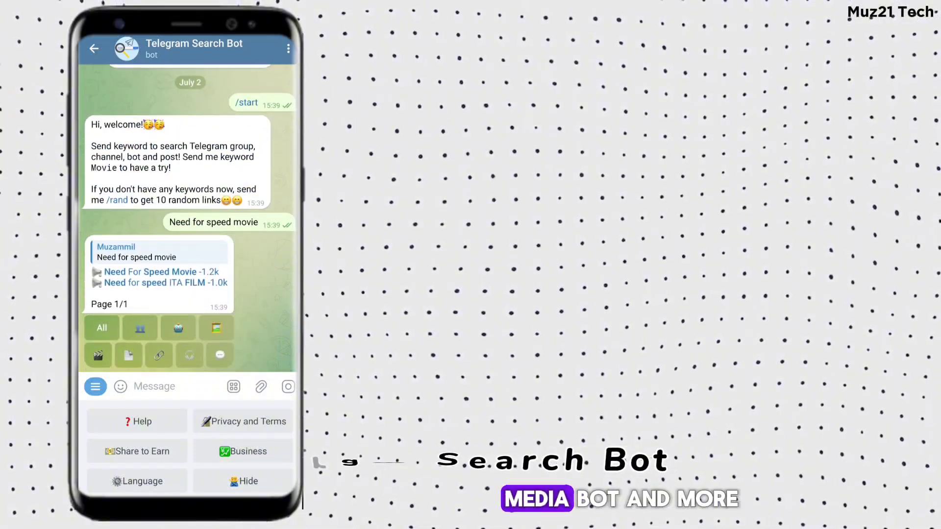
# View the Need For Speed Movie and Need for speed ITA FILM channels, then show all result types.
pyautogui.click(151, 271)
pyautogui.press('Escape')
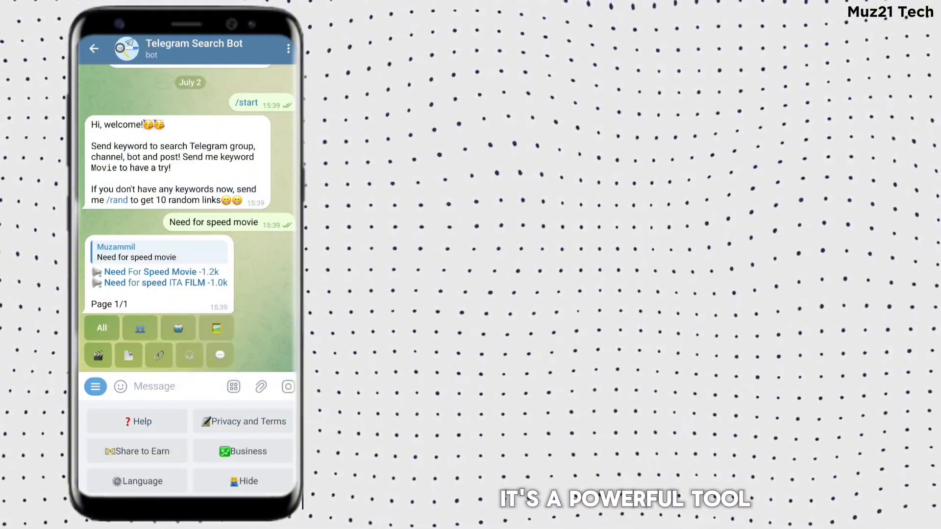
pyautogui.click(154, 282)
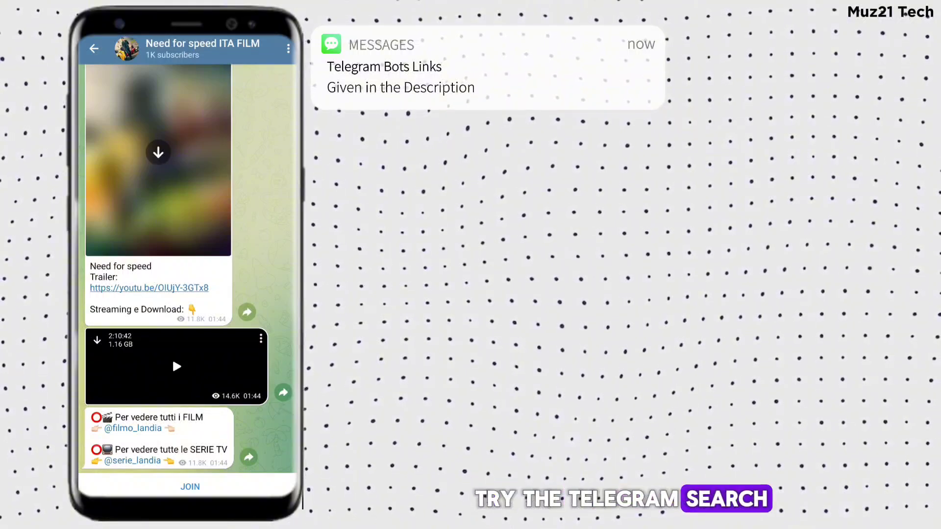
pyautogui.press('Escape')
pyautogui.click(218, 328)
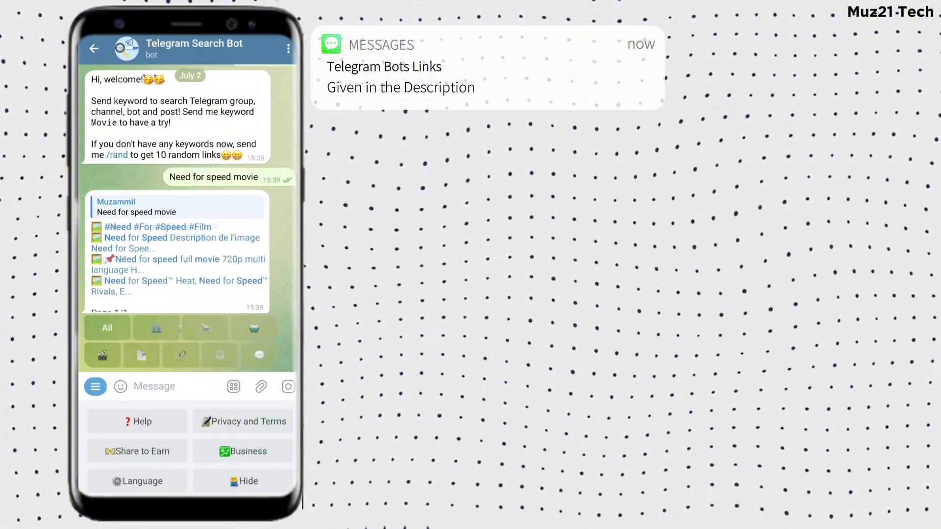